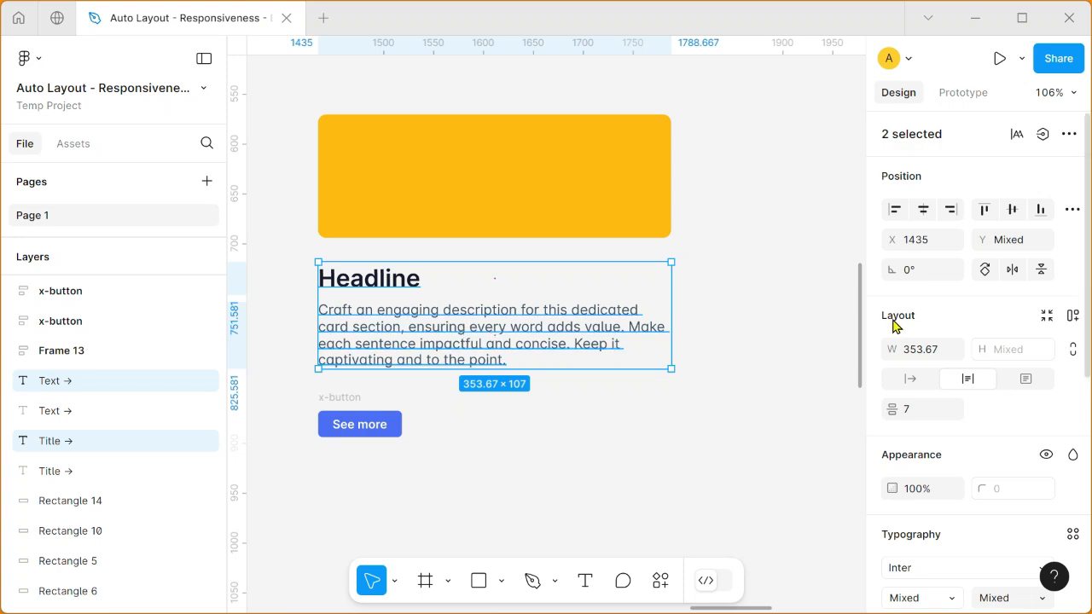
# Wrap the headline and description in auto layout, and combine them with the yellow rectangle and button in an outer auto layout with a gap of 24.
pyautogui.click(1072, 321)
pyautogui.moveTo(290, 99); pyautogui.dragTo(698, 458)
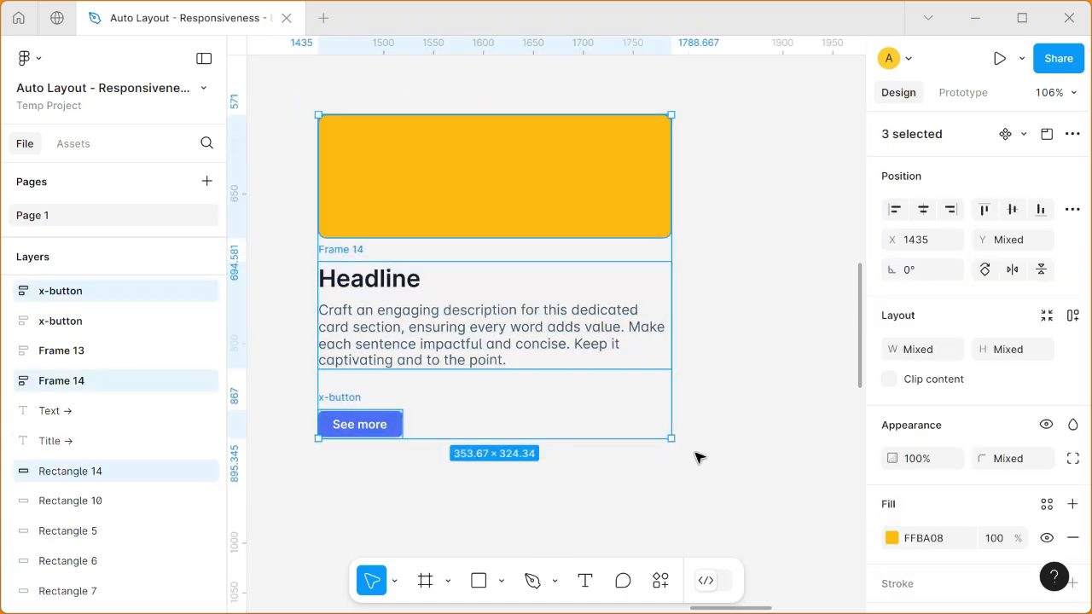
pyautogui.click(1073, 317)
pyautogui.click(920, 413)
pyautogui.write('24')
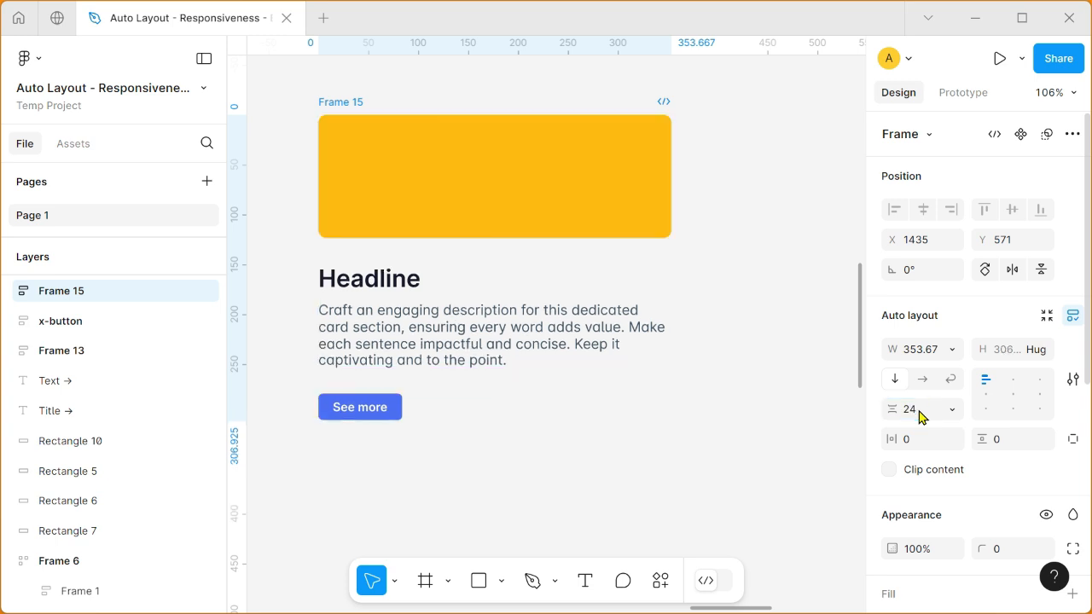
# Set the card frame's horizontal and vertical padding to 16.
pyautogui.click(921, 440)
pyautogui.write('16')
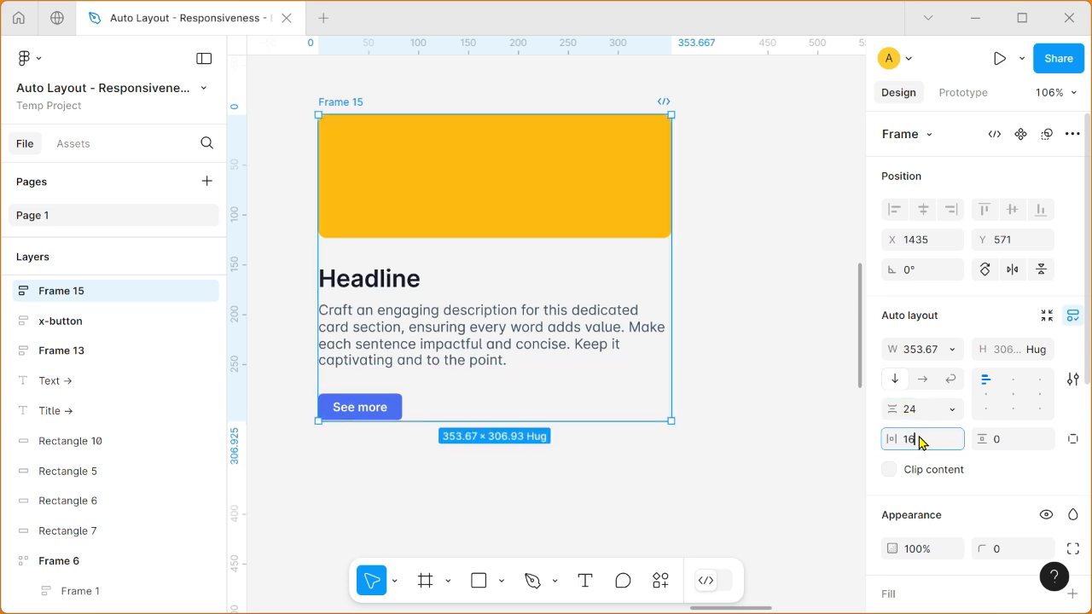
pyautogui.press('Return')
pyautogui.click(985, 434)
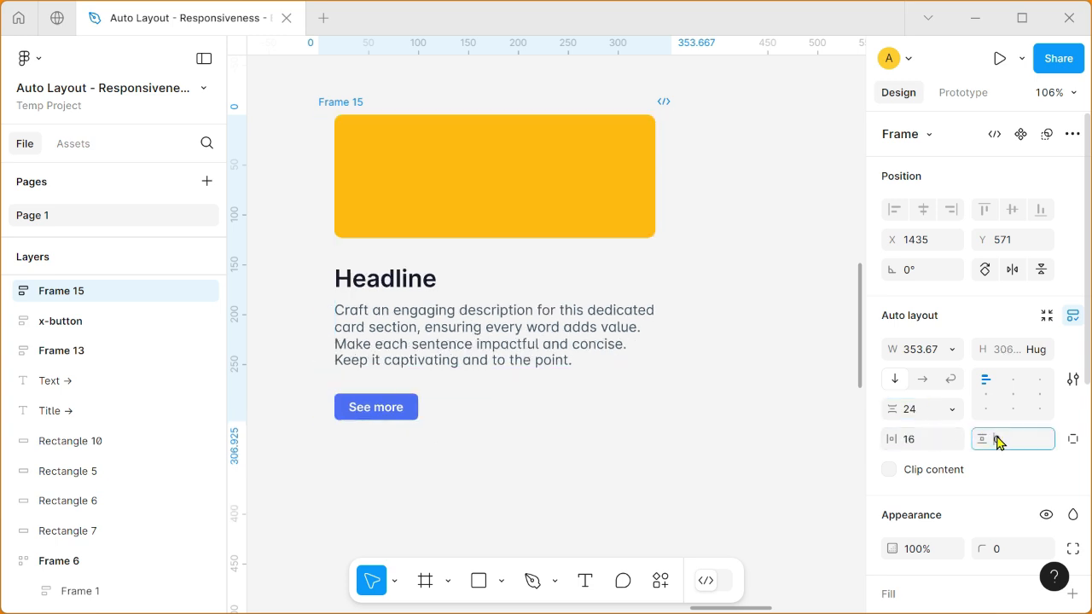
pyautogui.write('16')
pyautogui.press('Return')
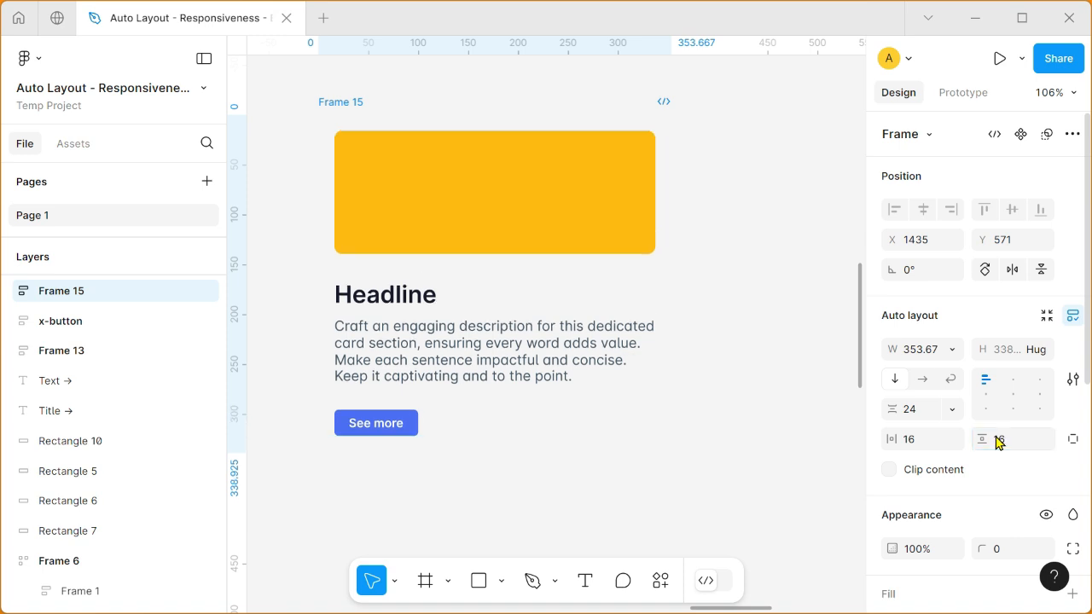
# Set the card frame's corner radius to 12.
pyautogui.click(1003, 551)
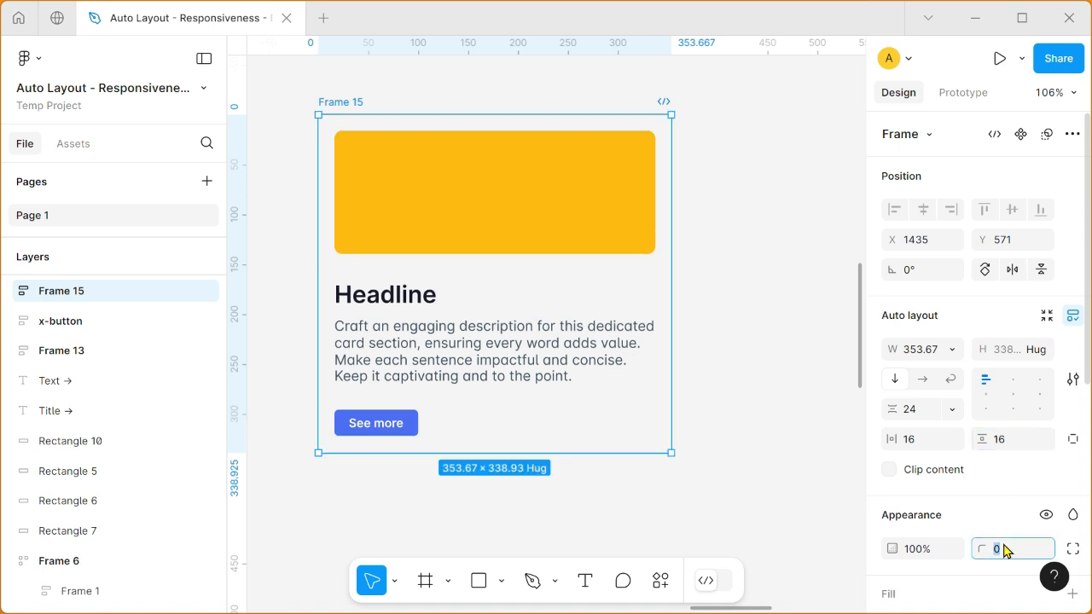
pyautogui.scroll(-1, 1004, 550)
pyautogui.write('12')
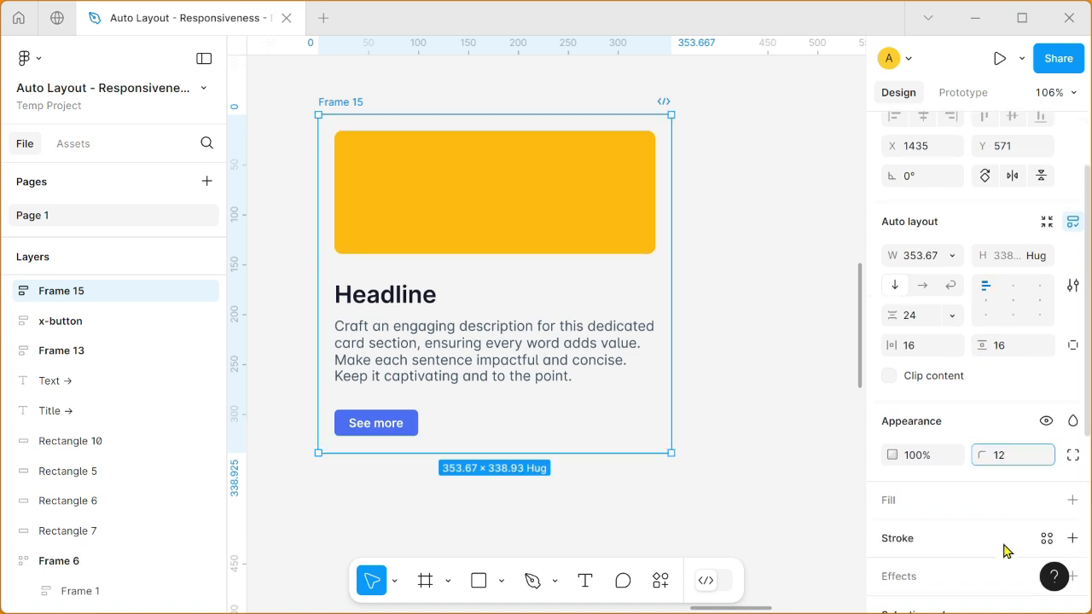
pyautogui.press('Return')
# Give the card frame a white FFFFFF fill and a drop shadow.
pyautogui.scroll(-1, 939, 469)
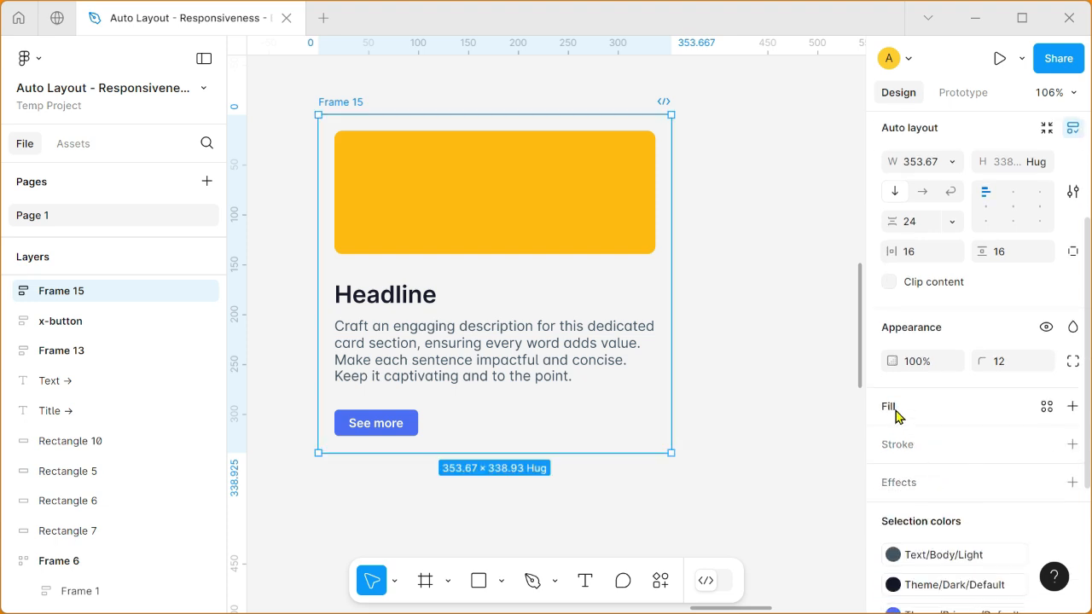
pyautogui.click(891, 408)
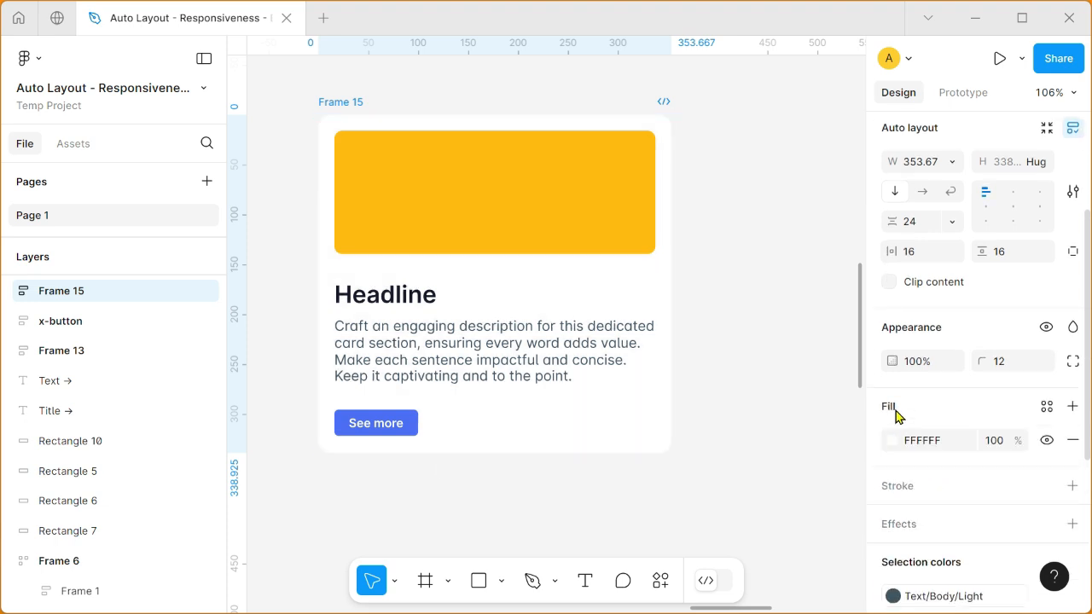
pyautogui.scroll(-1, 895, 415)
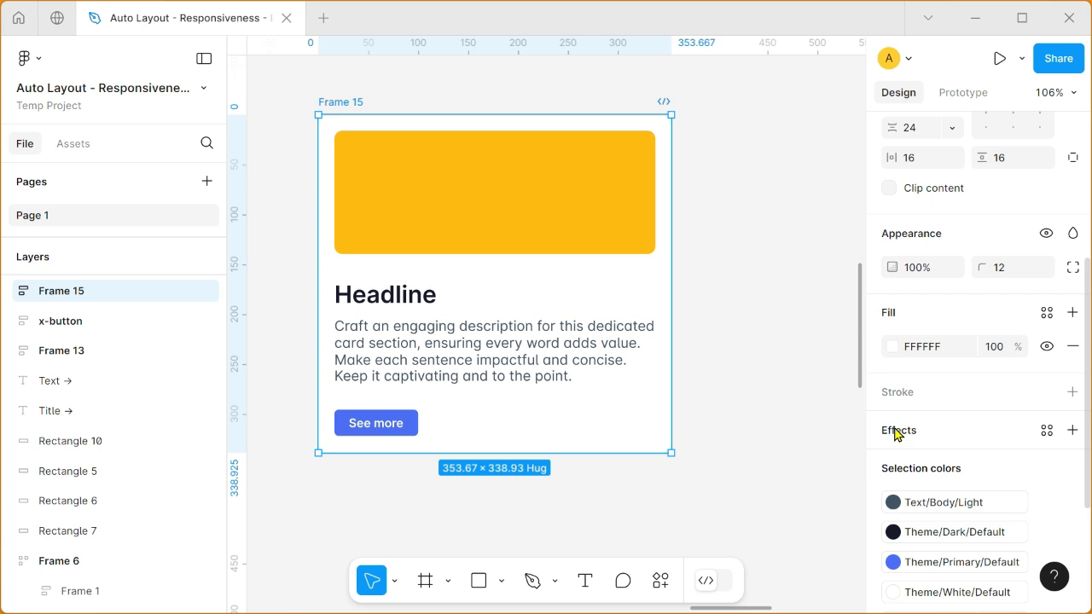
pyautogui.click(896, 431)
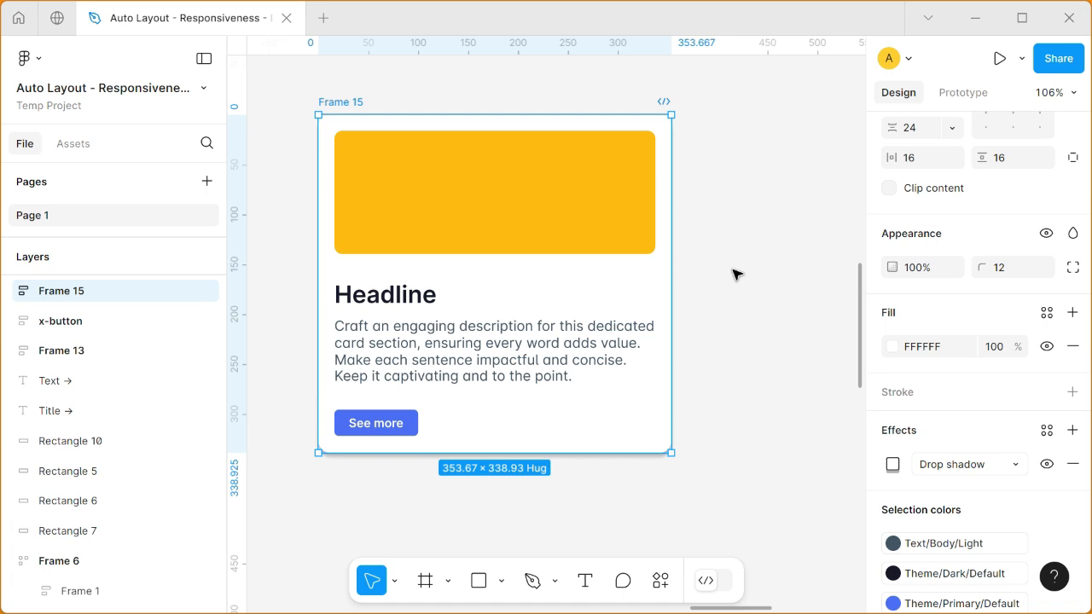
# Duplicate the card twice to make a row of three cards.
pyautogui.hotkey('ctrl', 'd')
pyautogui.hotkey('ctrl', 'd')
pyautogui.hotkey('ctrl', '-')
pyautogui.scroll(-1, 735, 273)
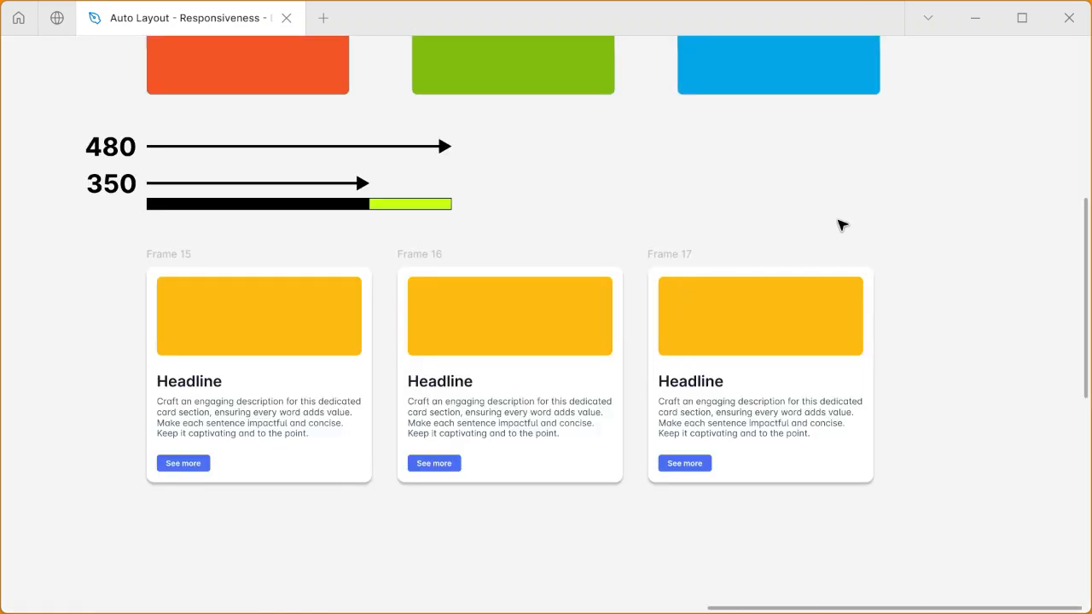
pyautogui.moveTo(835, 145); pyautogui.dragTo(854, 178)
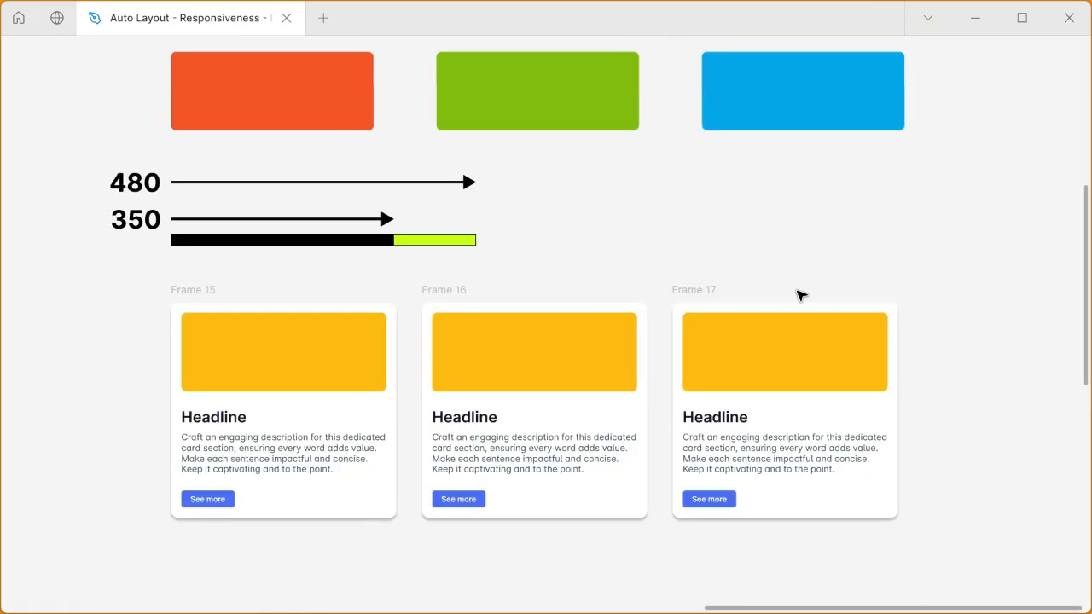
# Recolor the third card's rectangle with the sampled blue #05A6F0 and the second card's rectangle with the green sampled from the rectangle above.
pyautogui.click(786, 356)
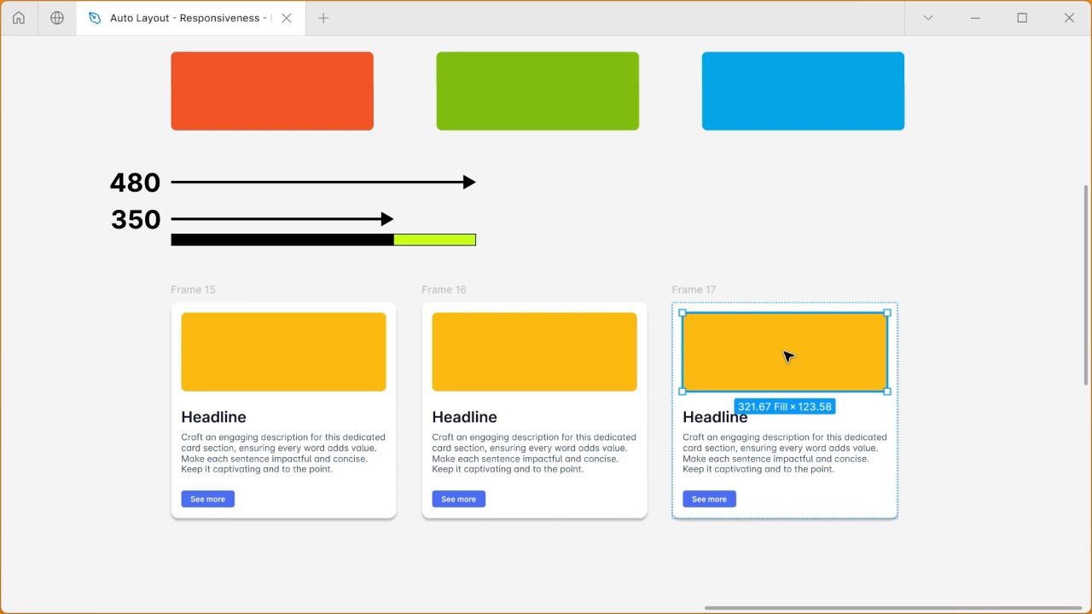
pyautogui.press('i')
pyautogui.click(786, 78)
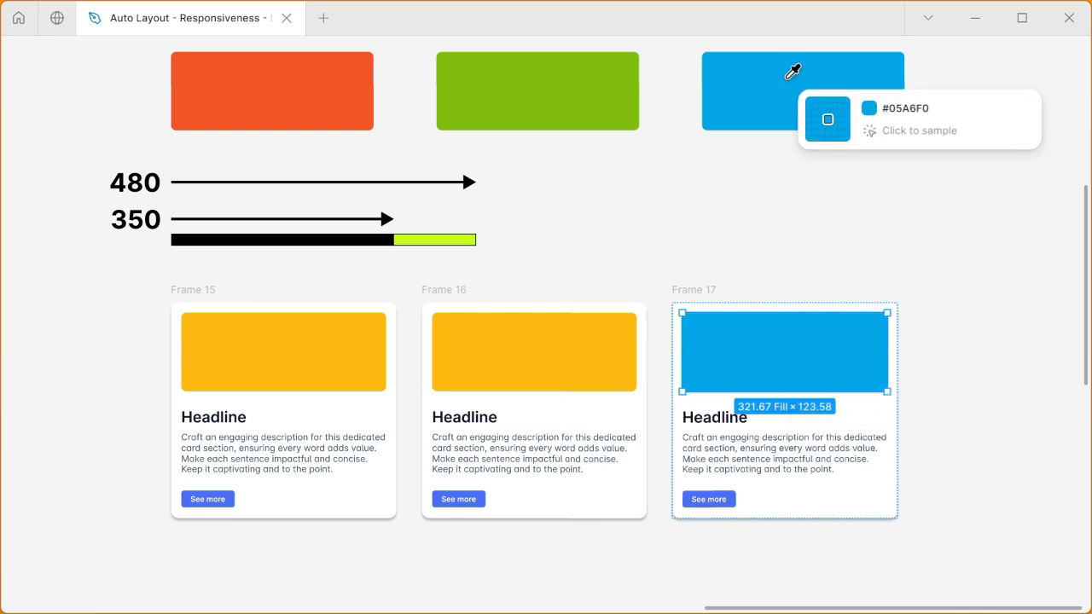
pyautogui.click(552, 351)
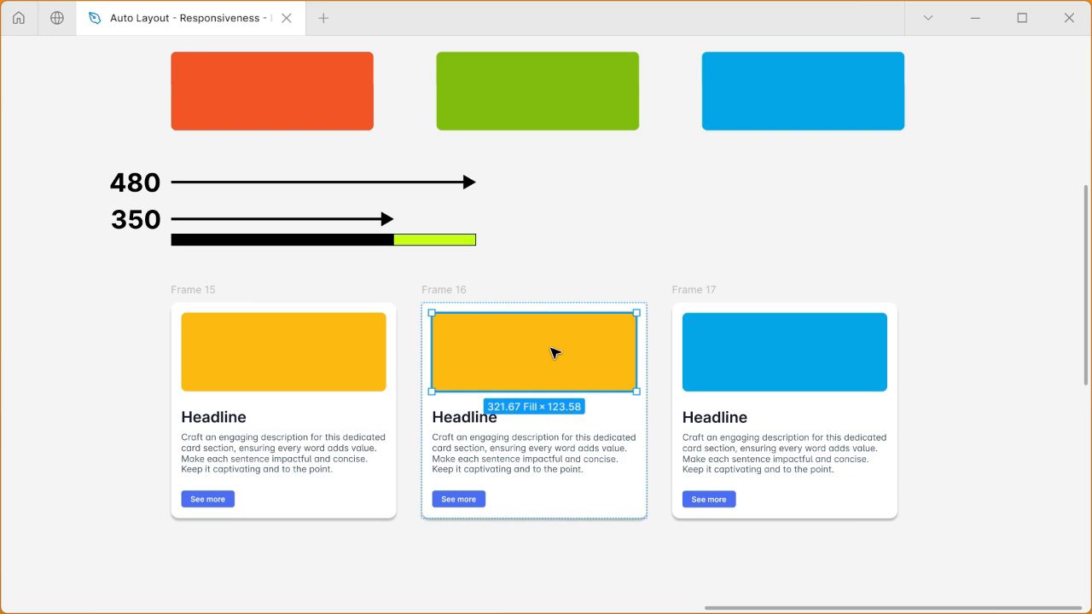
pyautogui.press('i')
pyautogui.click(553, 83)
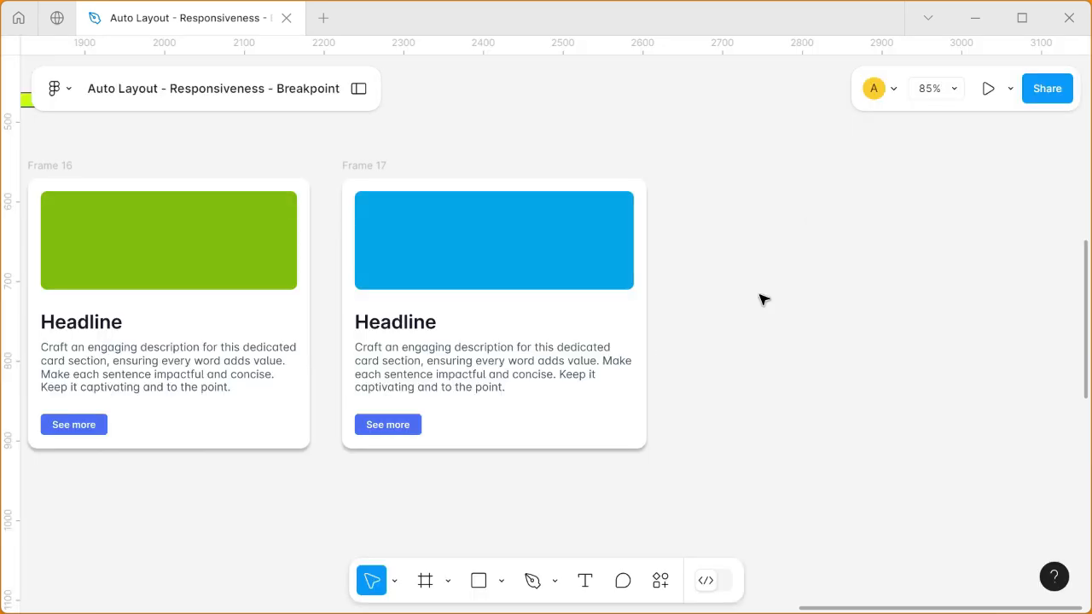
# Test how the third card responds by widening it to about 579 and narrowing it to about 367.
pyautogui.click(382, 171)
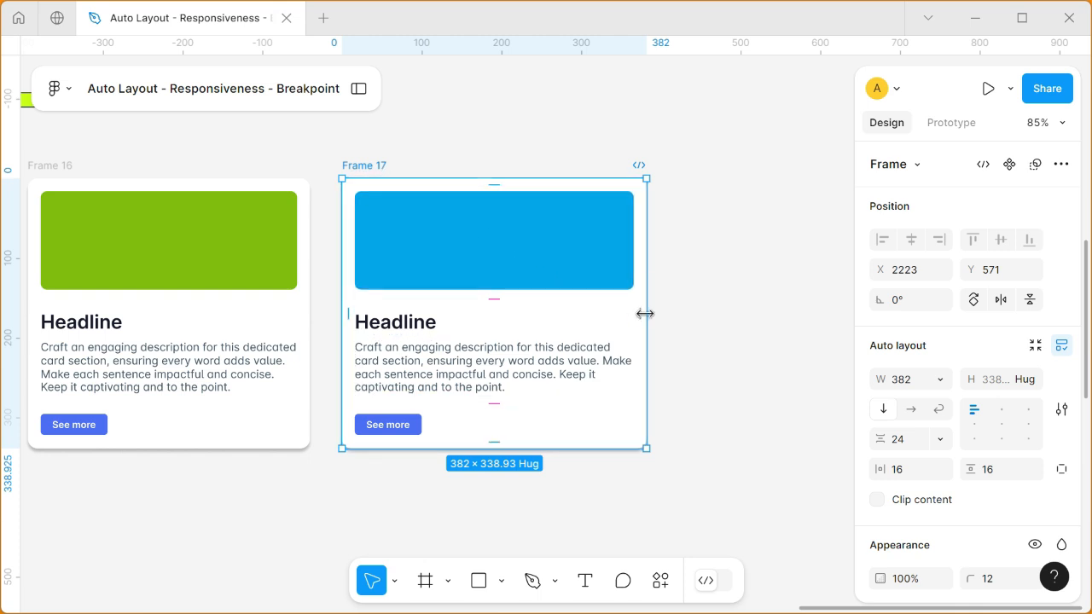
pyautogui.moveTo(647, 314); pyautogui.dragTo(803, 324)
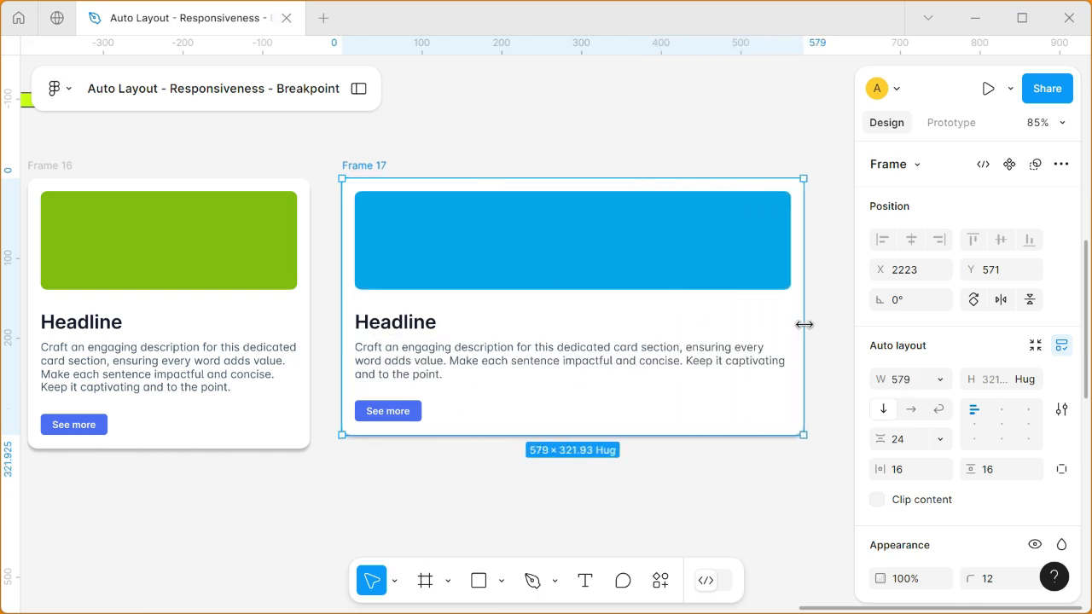
pyautogui.moveTo(804, 324); pyautogui.dragTo(636, 319)
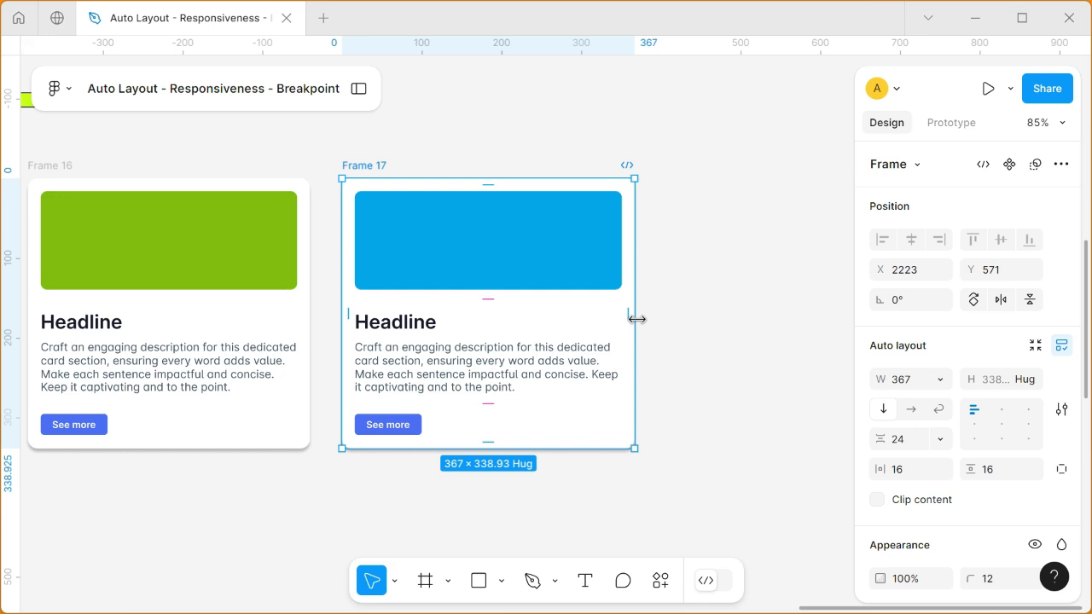
# Check the width sizing settings of the third card's rectangle, text frame and See more button.
pyautogui.click(594, 276)
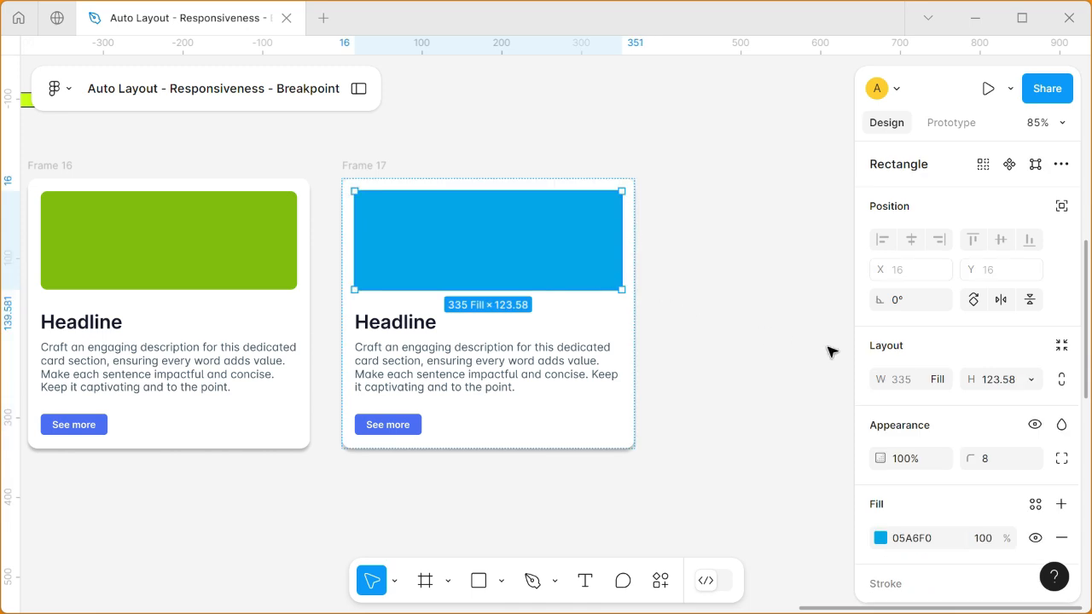
pyautogui.click(941, 386)
pyautogui.click(941, 386)
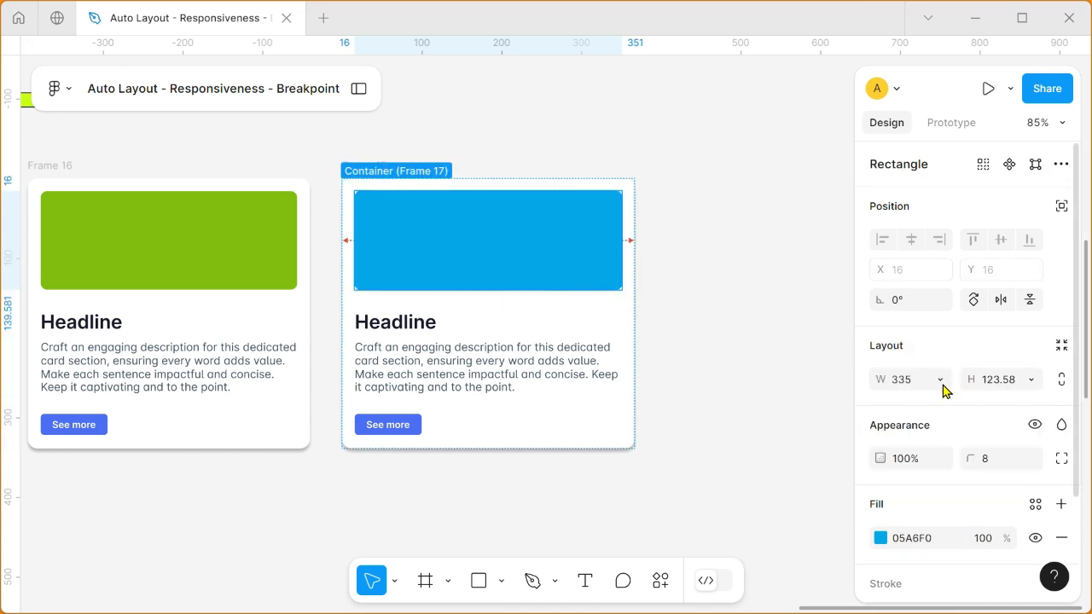
pyautogui.click(482, 350)
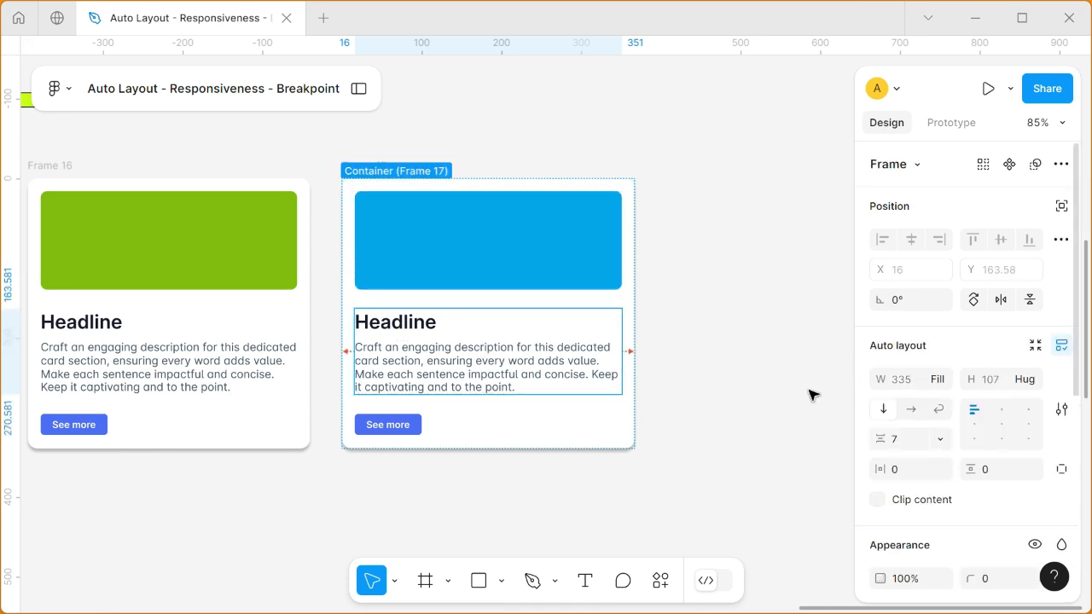
pyautogui.click(408, 422)
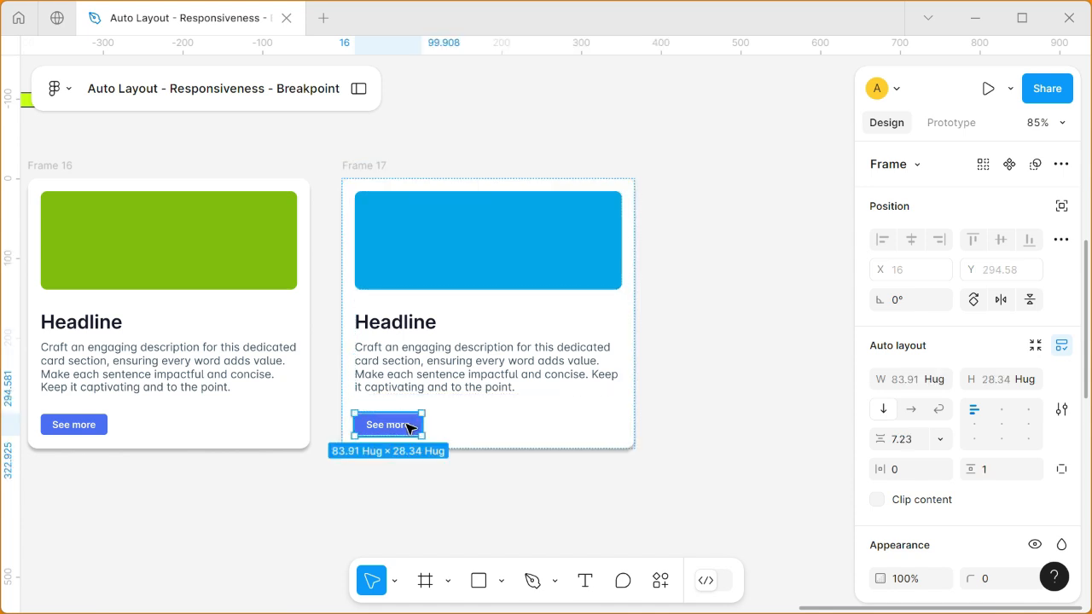
pyautogui.click(942, 381)
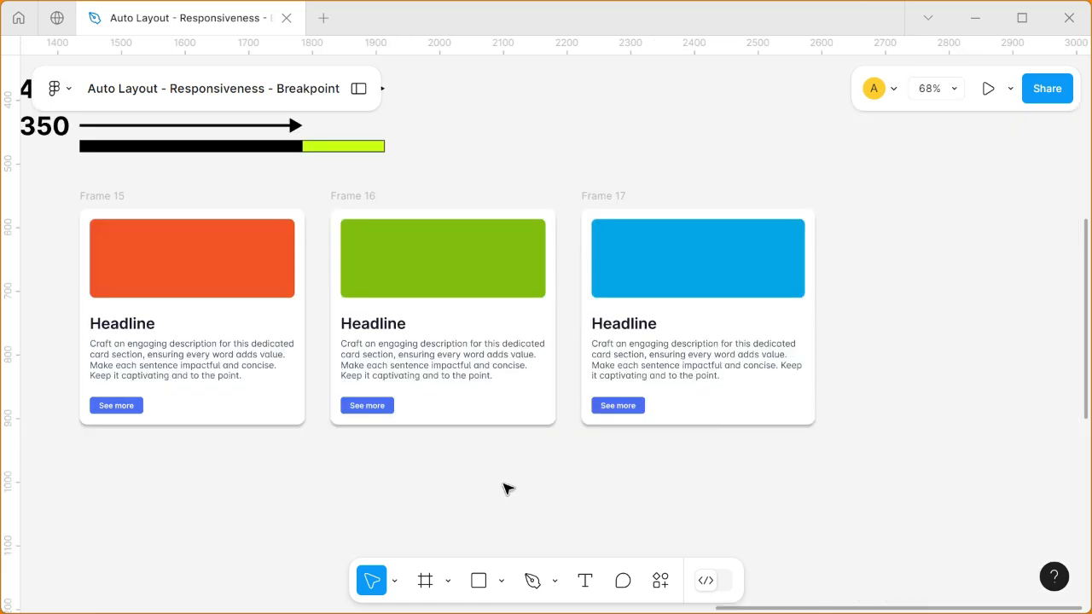
# Set the width of all three cards to 350.
pyautogui.click(107, 196)
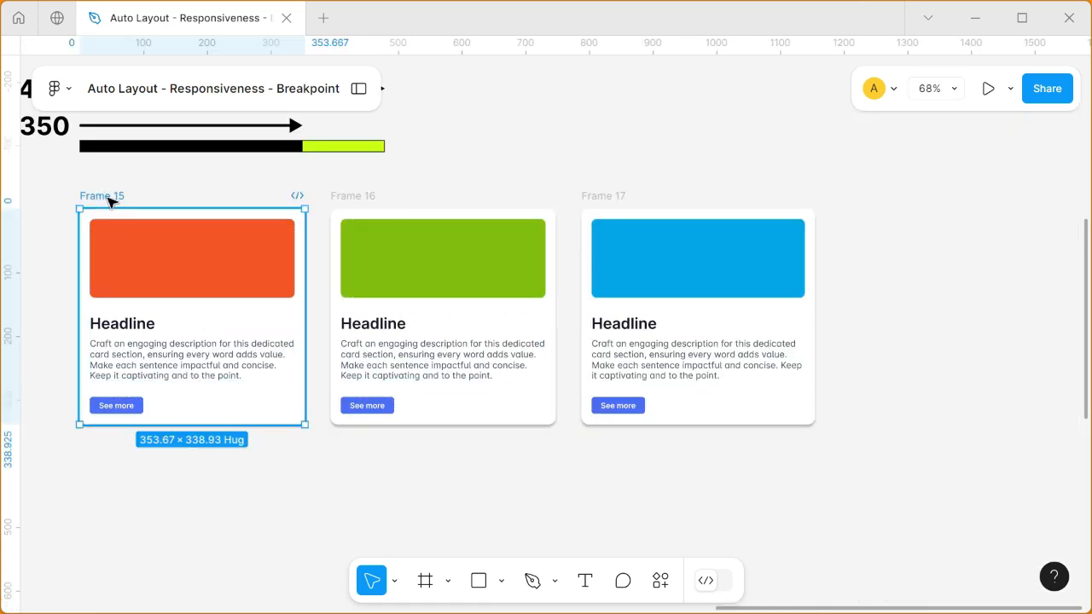
pyautogui.keyDown('shift'); pyautogui.click(362, 199); pyautogui.keyUp('shift')
pyautogui.keyDown('shift'); pyautogui.click(603, 195); pyautogui.keyUp('shift')
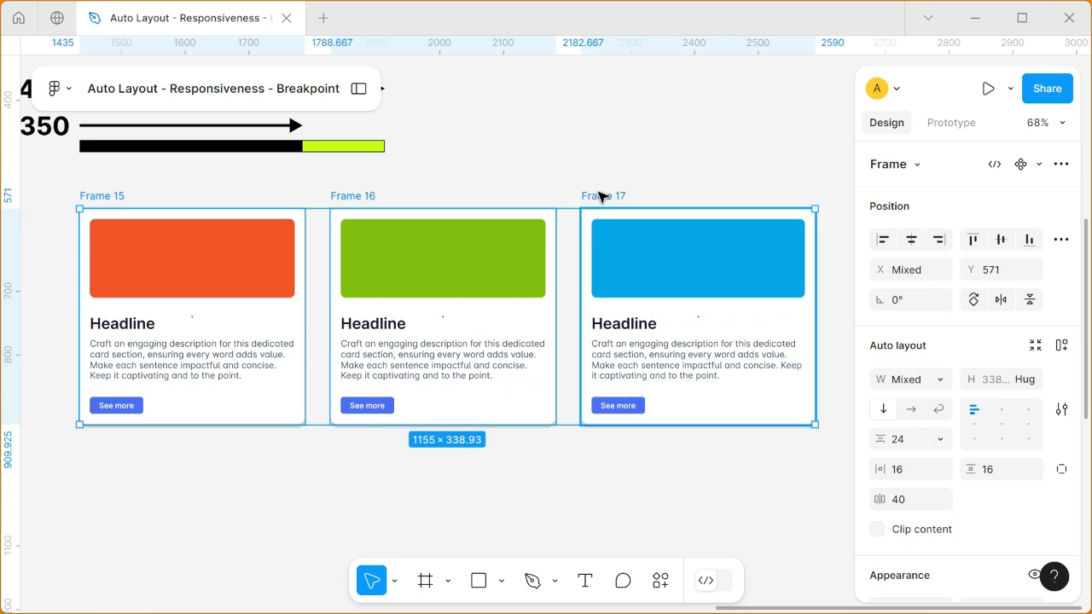
pyautogui.click(903, 383)
pyautogui.write('350')
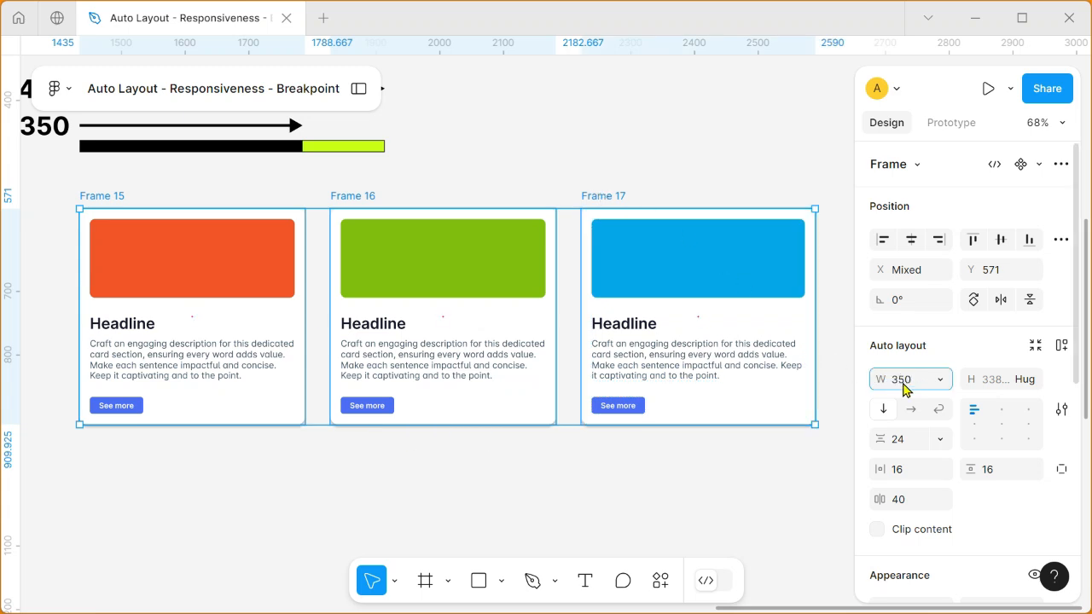
pyautogui.press('Return')
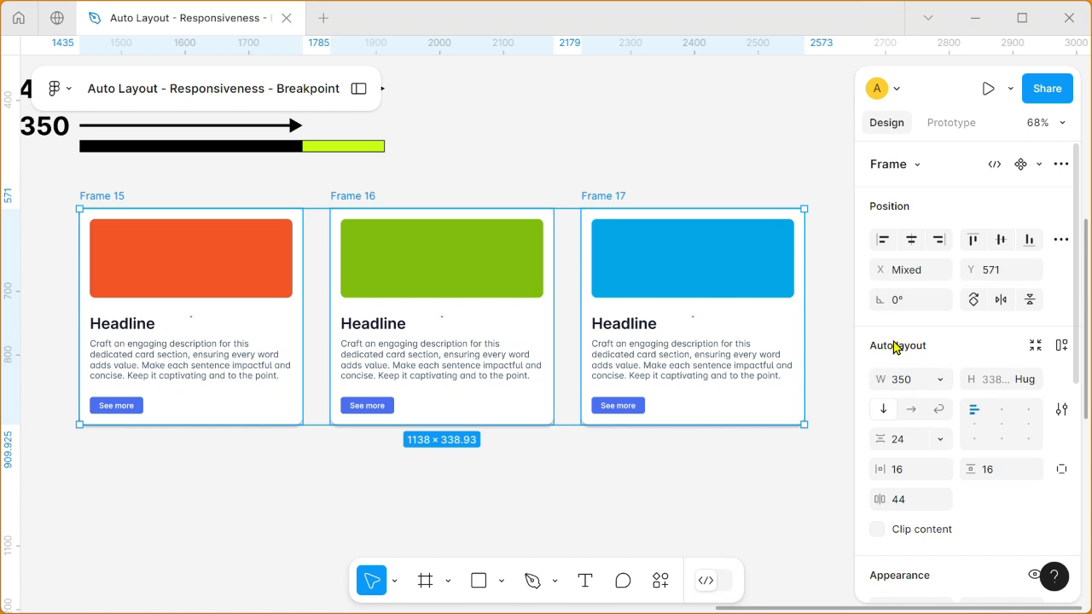
# Wrap the three cards in one horizontal auto layout frame and try narrowing that frame to about 947.
pyautogui.click(1064, 357)
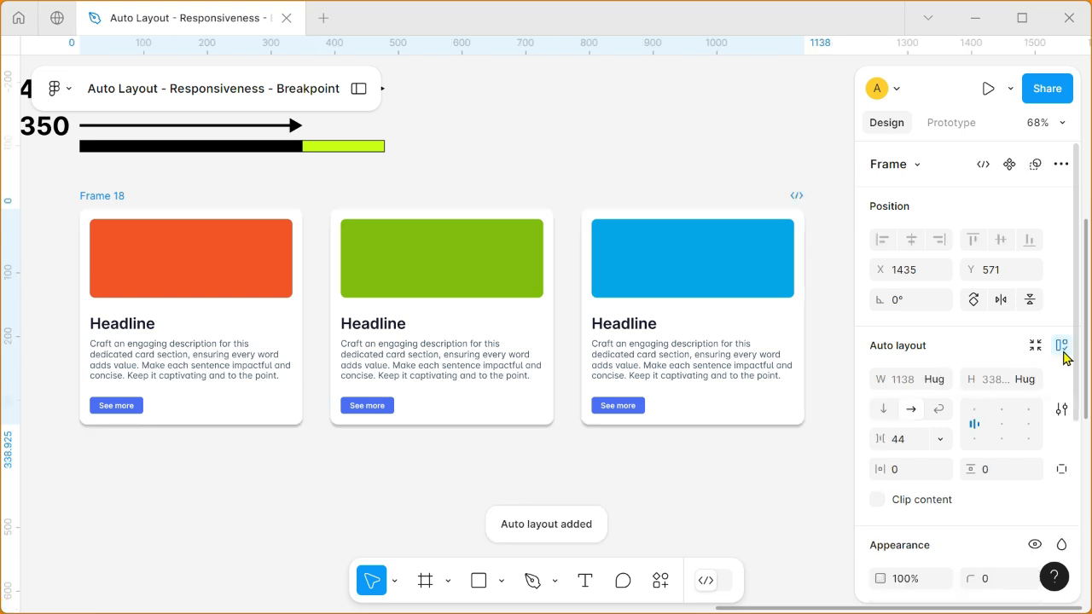
pyautogui.moveTo(803, 328); pyautogui.dragTo(682, 329)
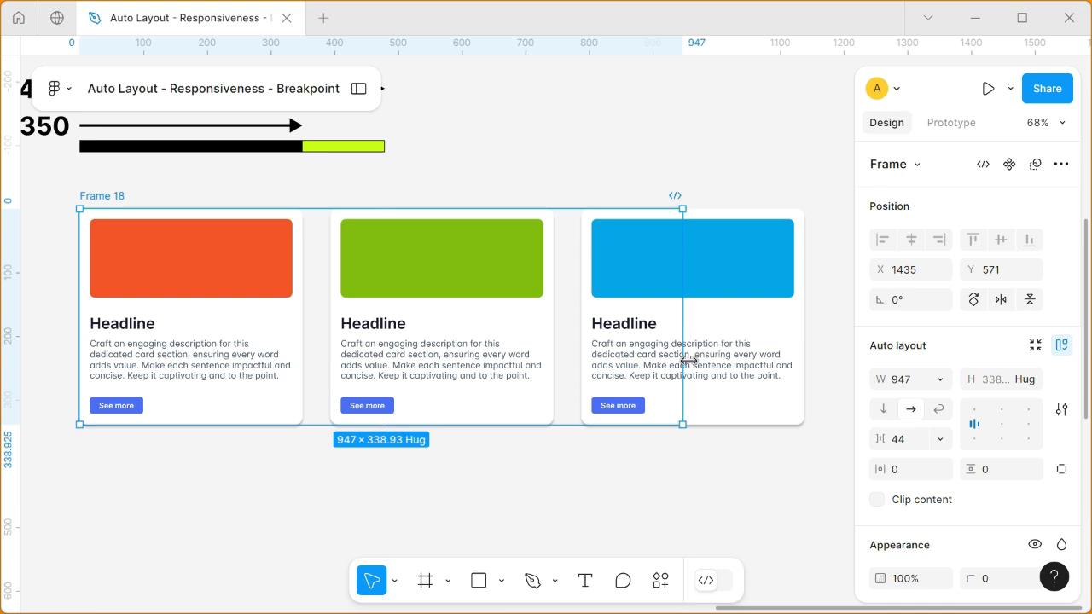
# Set the width of all three cards inside the row frame to Fill container.
pyautogui.click(287, 297)
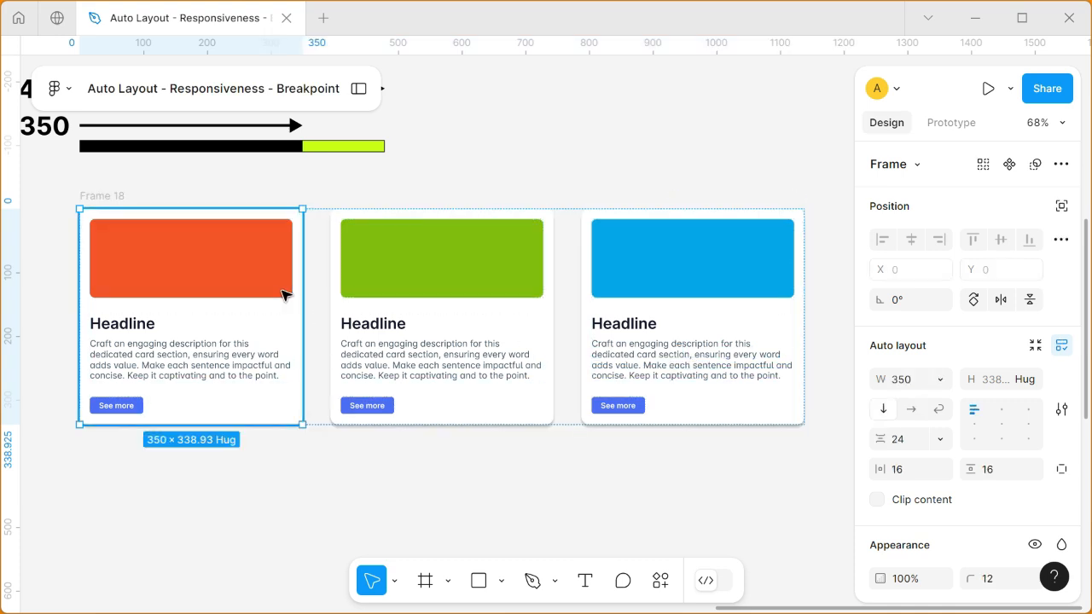
pyautogui.keyDown('shift'); pyautogui.click(440, 293); pyautogui.keyUp('shift')
pyautogui.keyDown('shift'); pyautogui.click(685, 296); pyautogui.keyUp('shift')
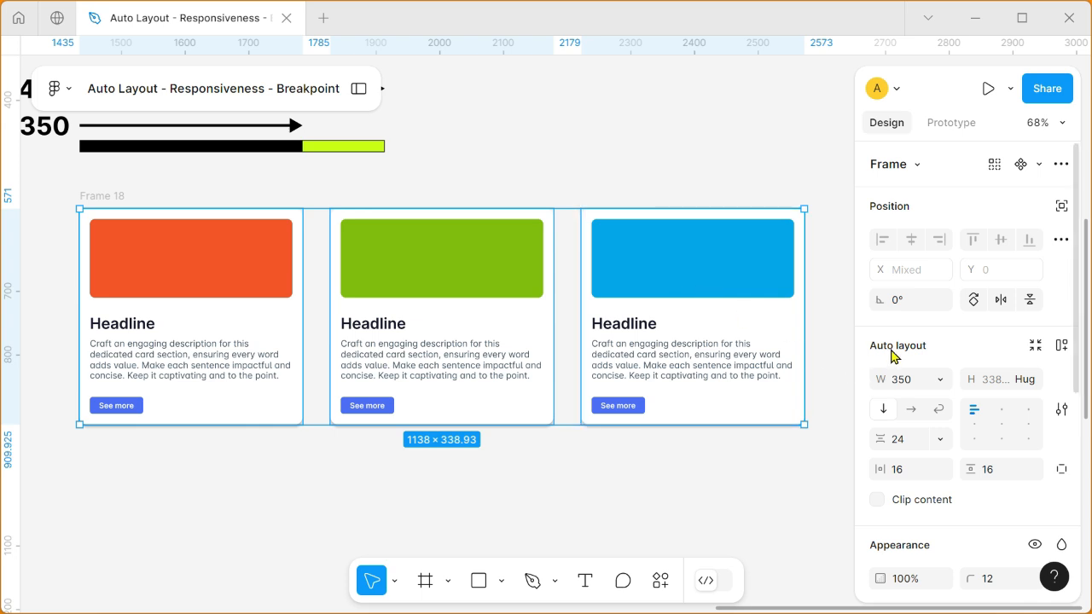
pyautogui.click(942, 381)
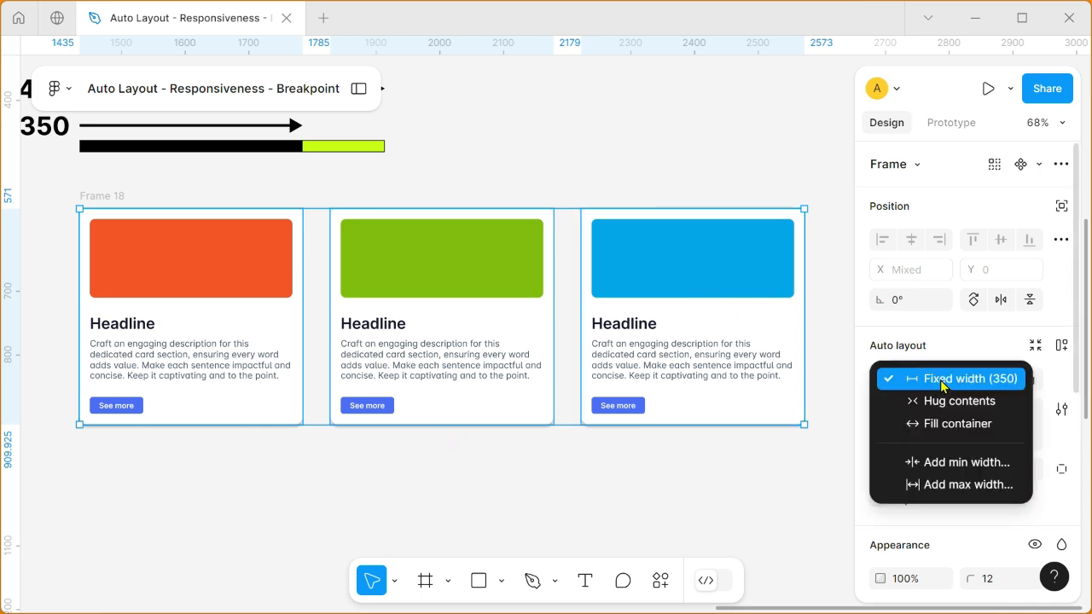
pyautogui.click(950, 427)
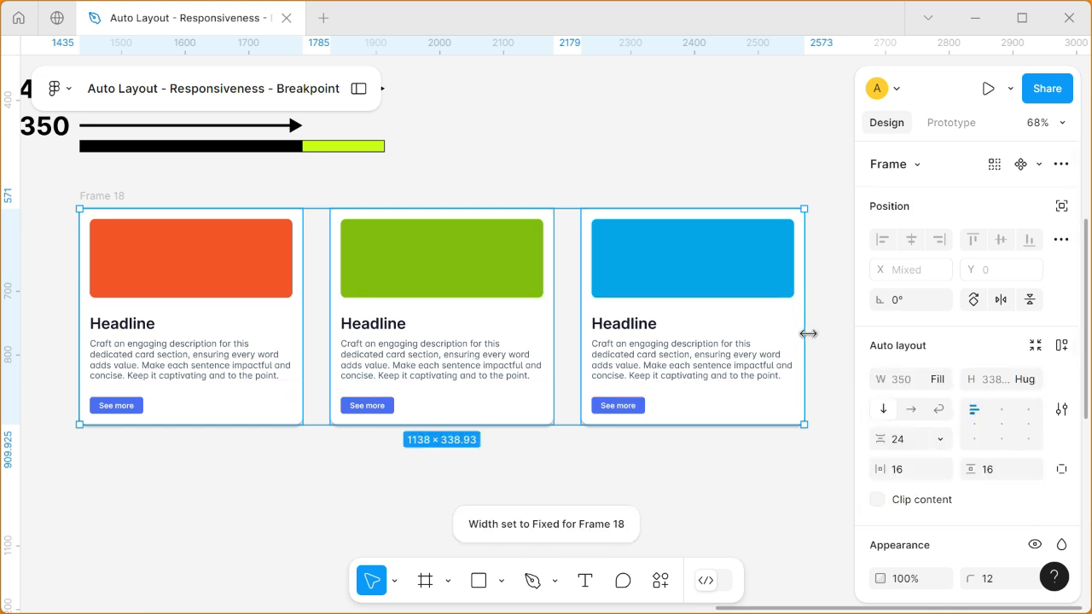
# Test the selected row of cards by stretching it wider and narrowing it to about 1120 overall.
pyautogui.moveTo(808, 334); pyautogui.dragTo(1043, 356)
pyautogui.moveTo(957, 361); pyautogui.dragTo(795, 349)
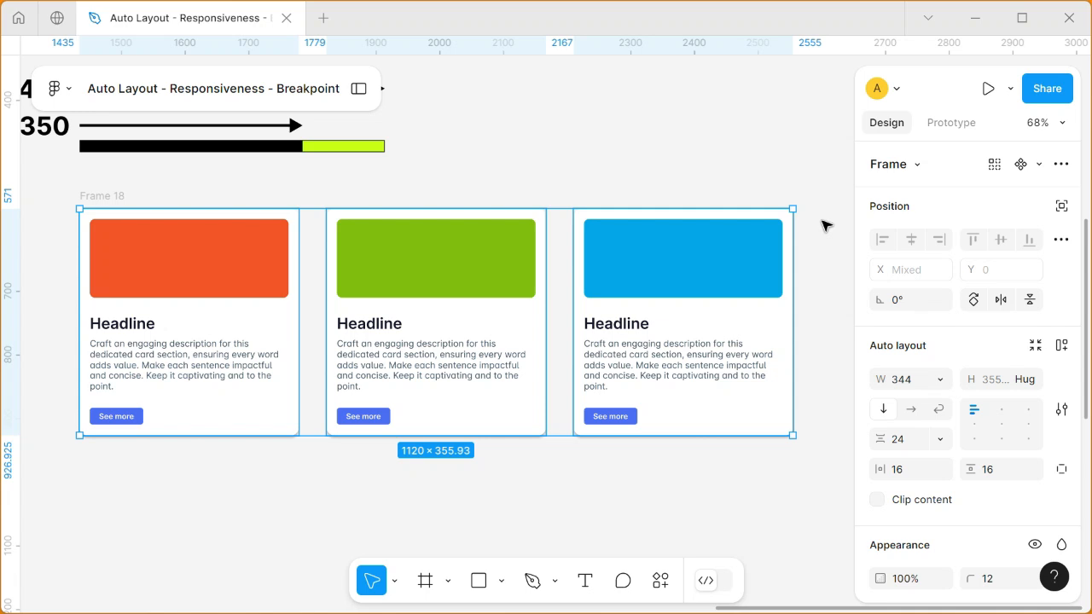
# Give all three cards in the row a minimum width of 350.
pyautogui.press('Return')
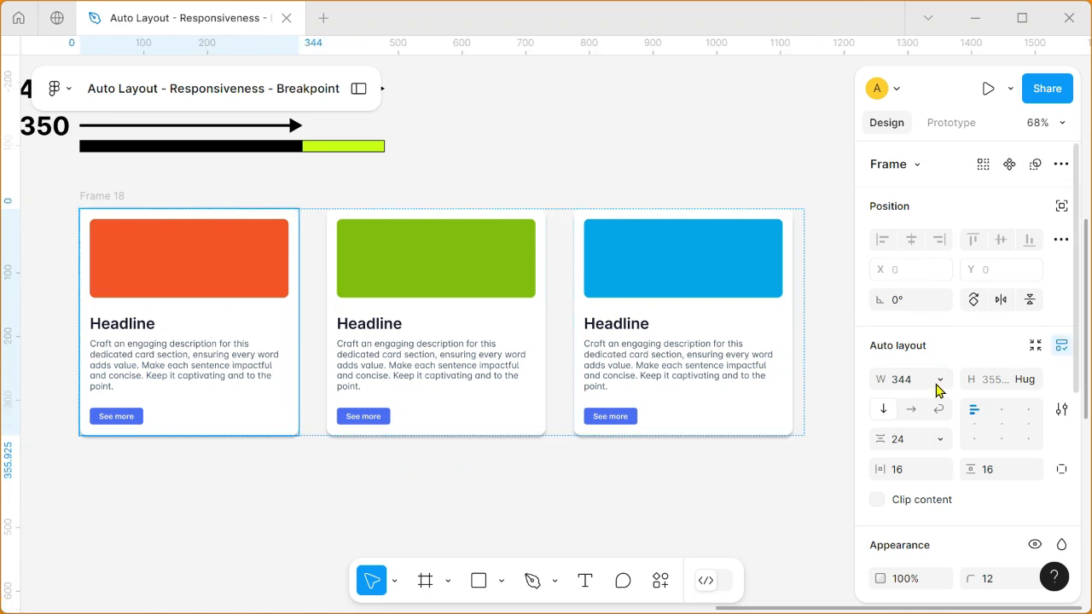
pyautogui.keyDown('shift'); pyautogui.click(451, 275); pyautogui.keyUp('shift')
pyautogui.keyDown('shift'); pyautogui.click(659, 338); pyautogui.keyUp('shift')
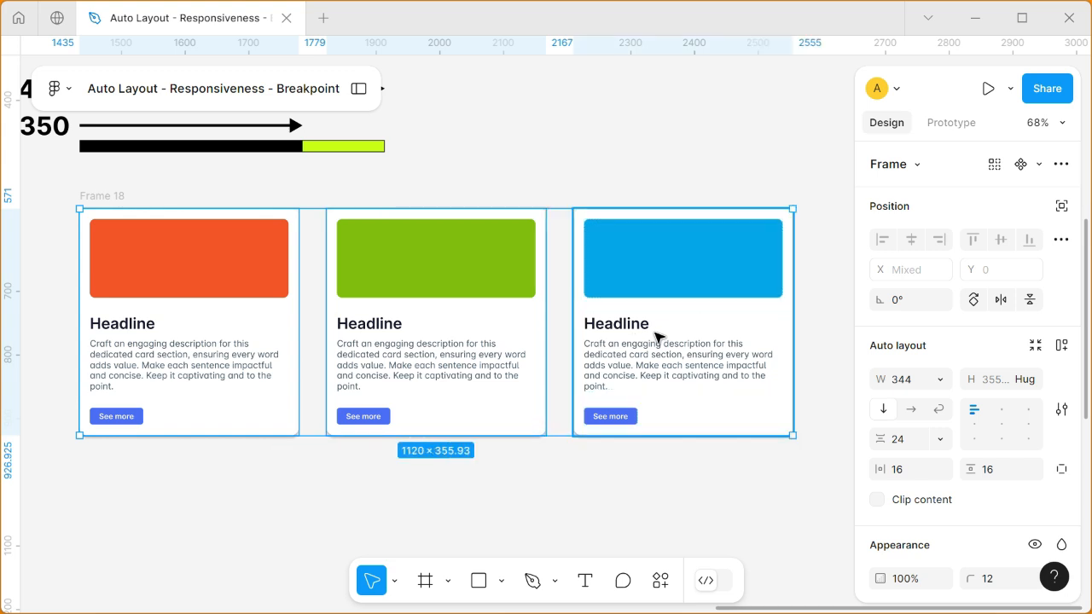
pyautogui.click(941, 381)
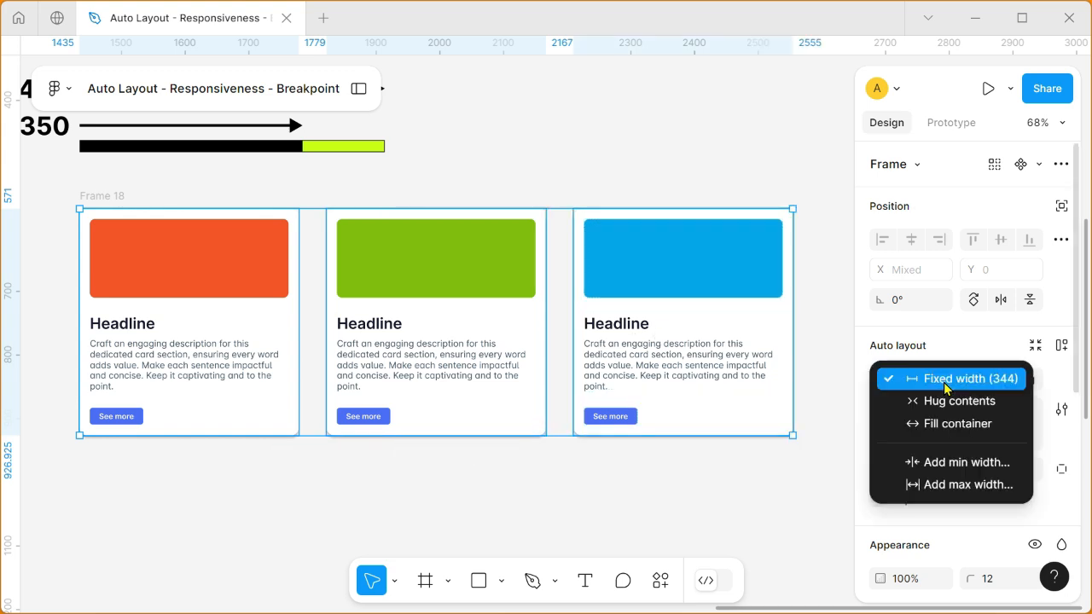
pyautogui.click(969, 471)
pyautogui.write('350')
pyautogui.press('Return')
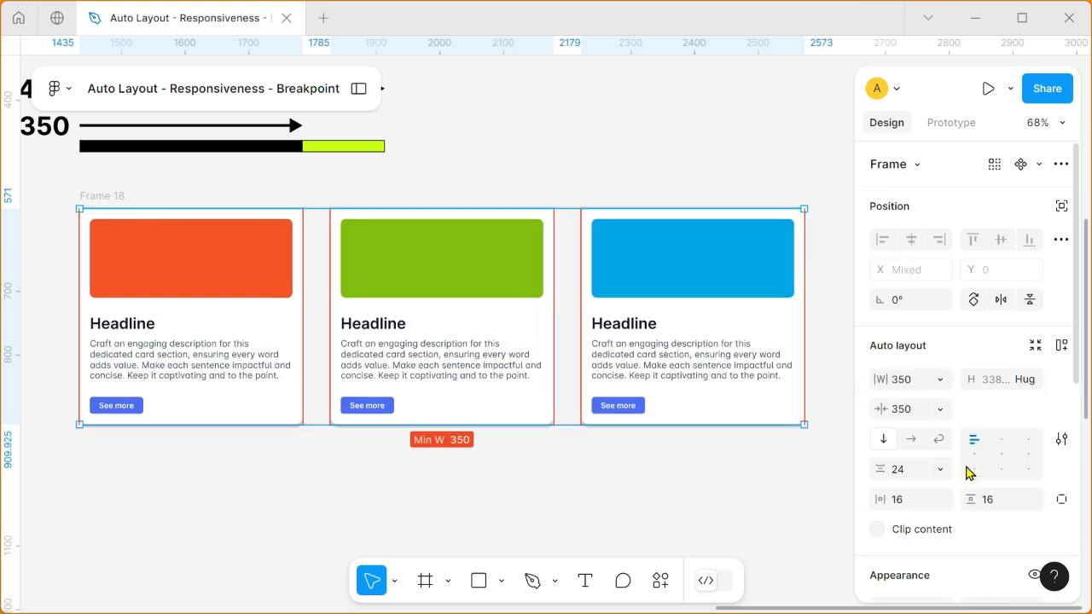
# Add a maximum width of 480 to the three selected cards.
pyautogui.click(944, 385)
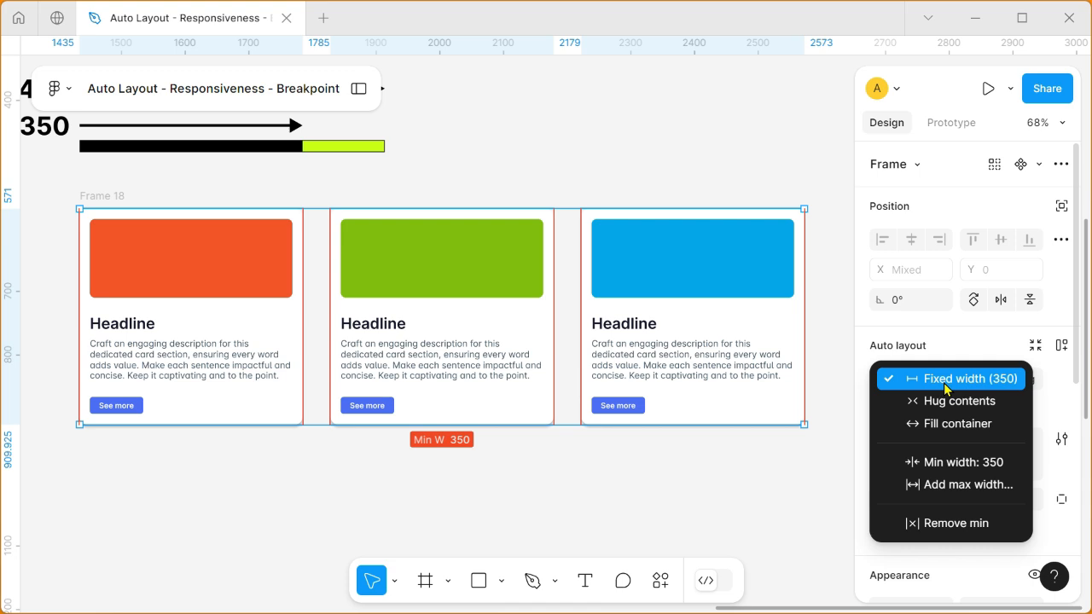
pyautogui.click(945, 484)
pyautogui.write('480')
pyautogui.press('Return')
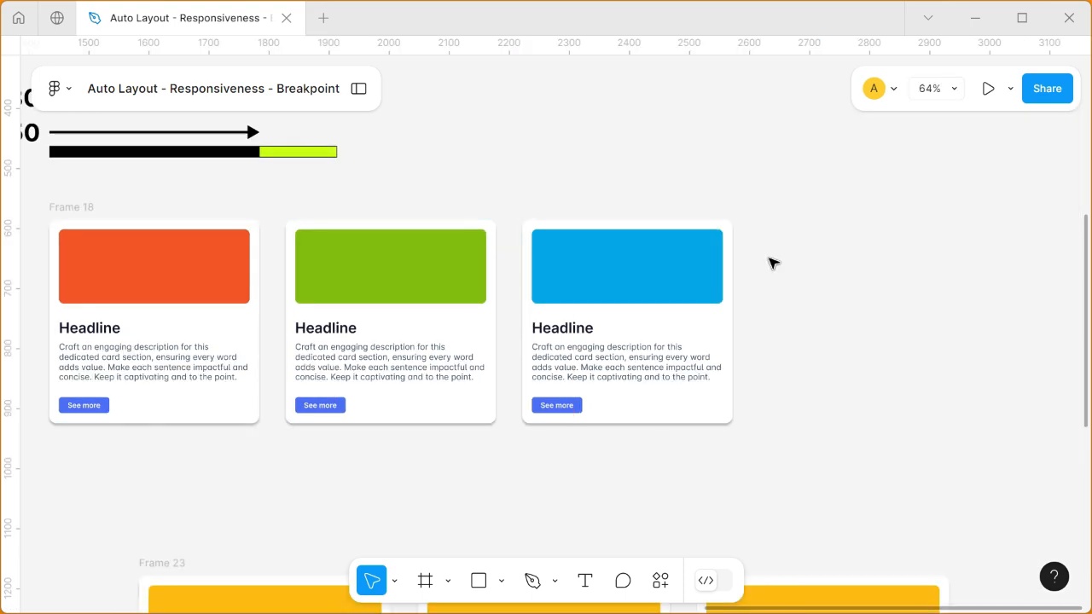
# Select the red, green and blue cards together and set their width to Fill container.
pyautogui.click(213, 273)
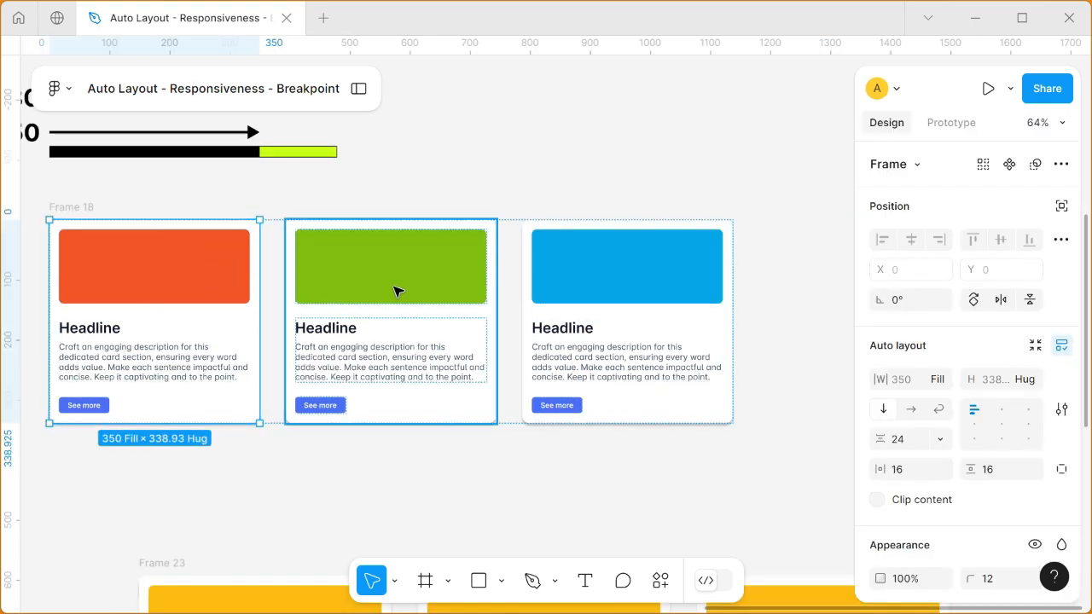
pyautogui.keyDown('shift'); pyautogui.click(398, 290); pyautogui.keyUp('shift')
pyautogui.keyDown('shift'); pyautogui.click(568, 284); pyautogui.keyUp('shift')
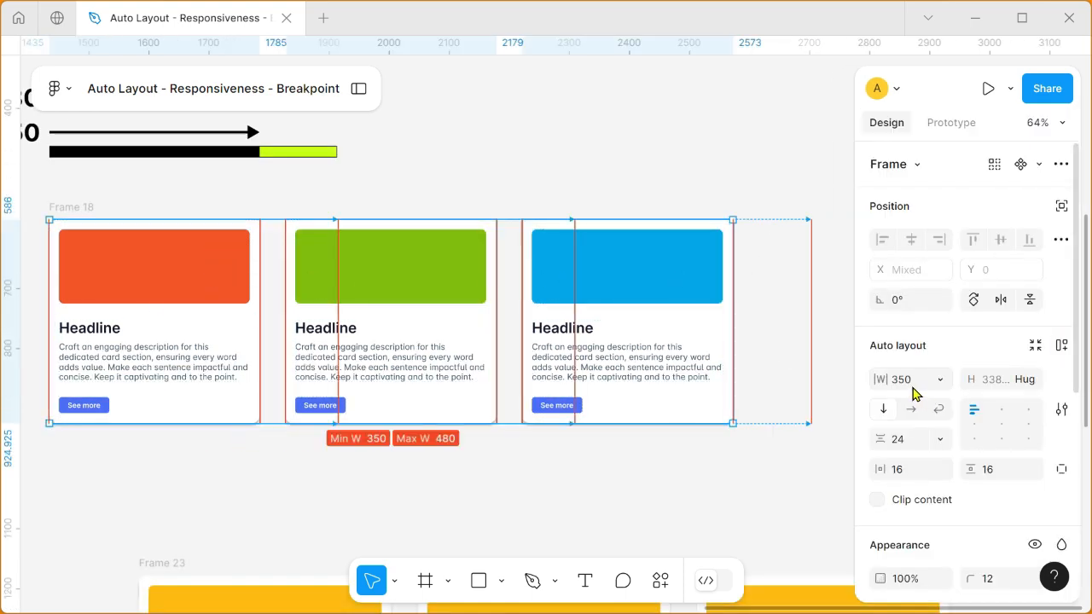
pyautogui.click(941, 381)
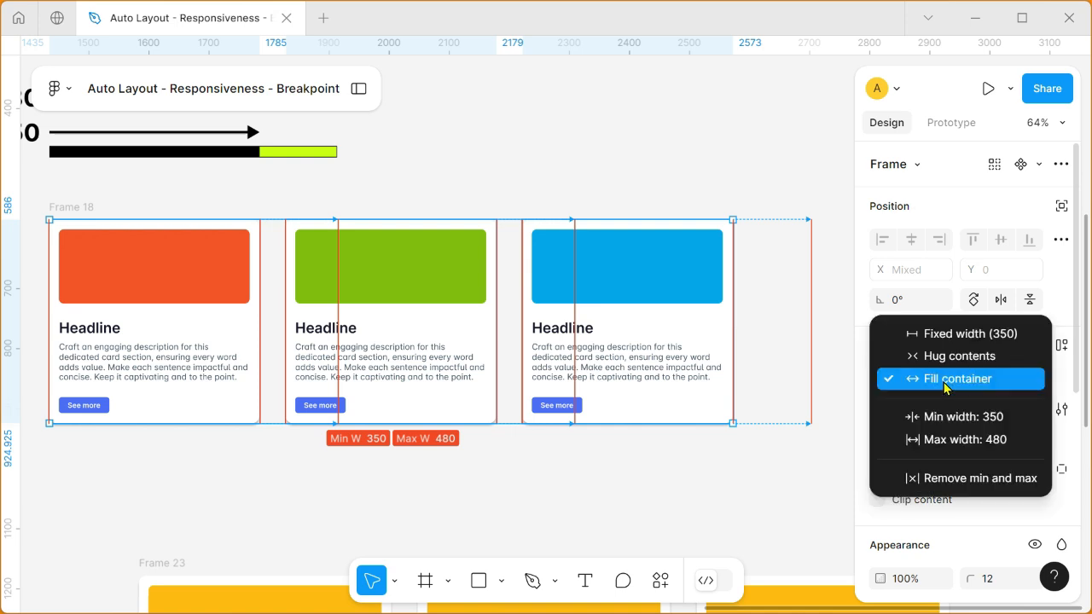
pyautogui.click(944, 382)
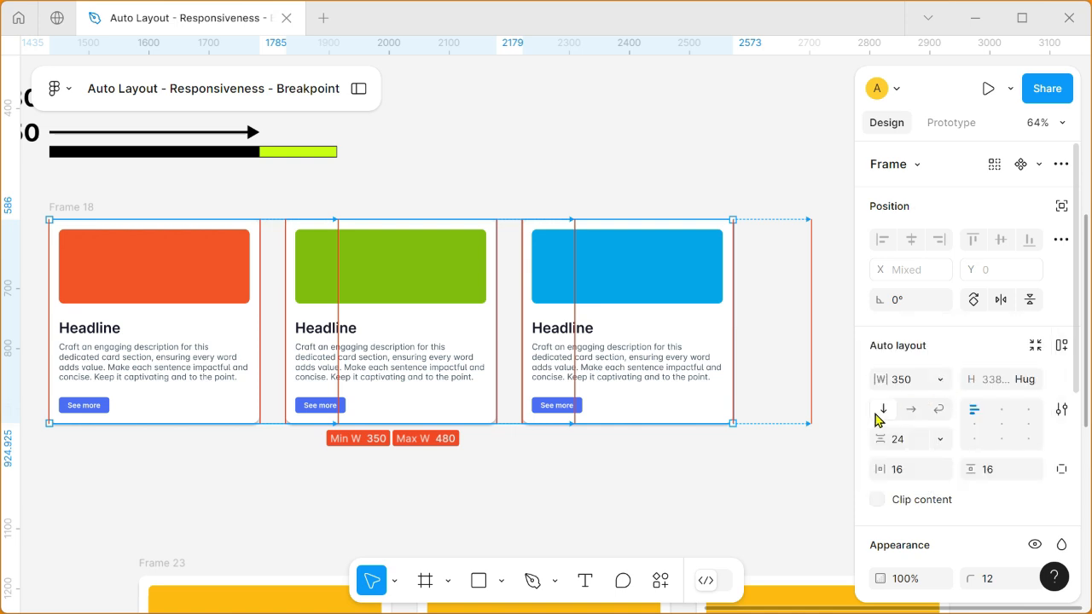
pyautogui.click(760, 483)
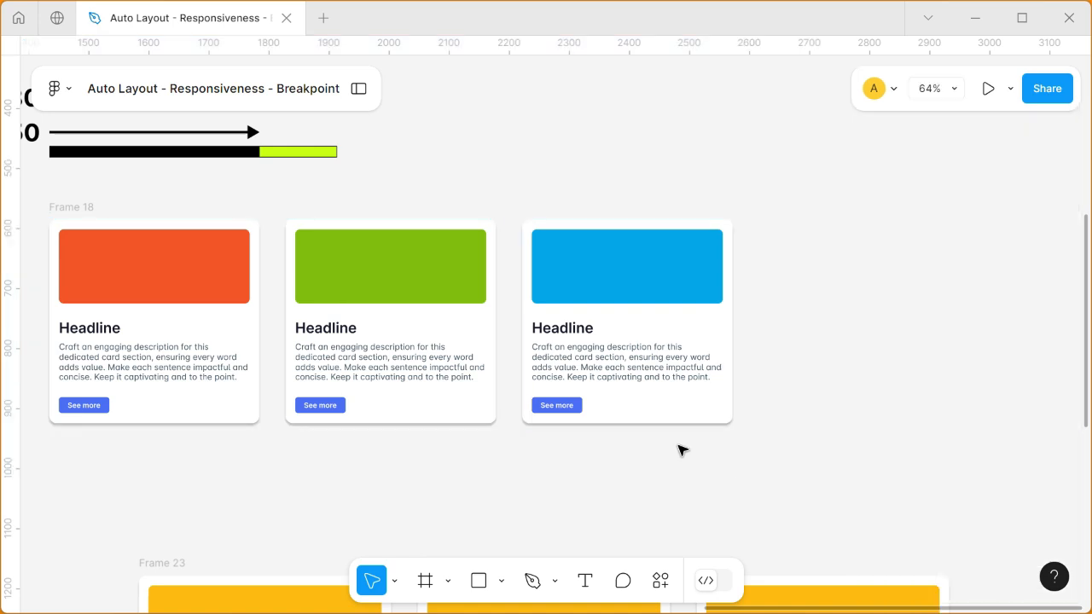
# Widen the row frame holding the three cards to 1245 and set its auto layout flow to Wrap.
pyautogui.click(90, 213)
pyautogui.moveTo(734, 326); pyautogui.dragTo(796, 348)
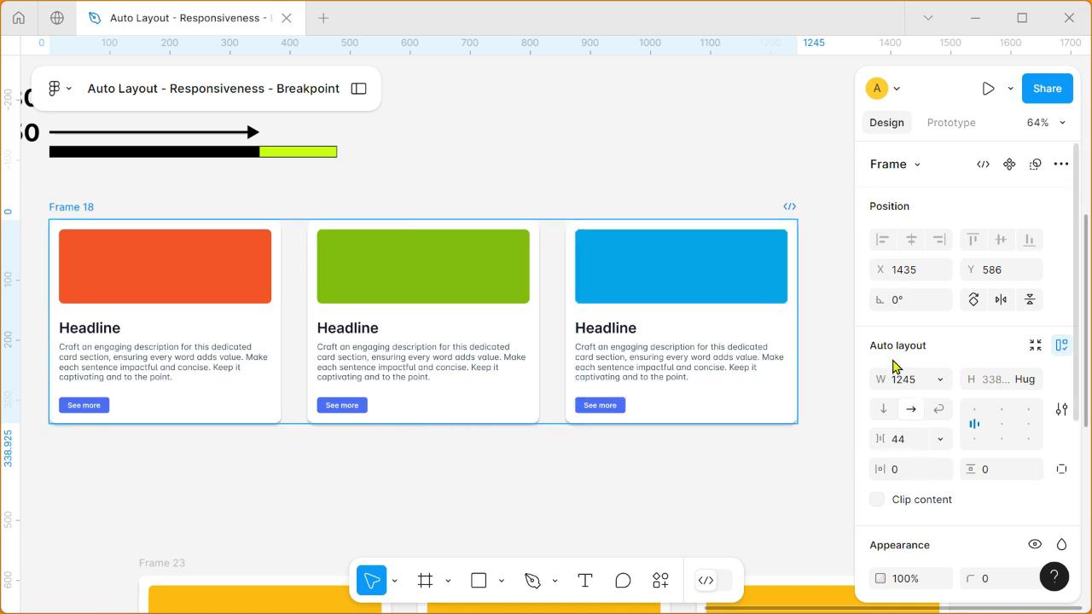
pyautogui.click(939, 409)
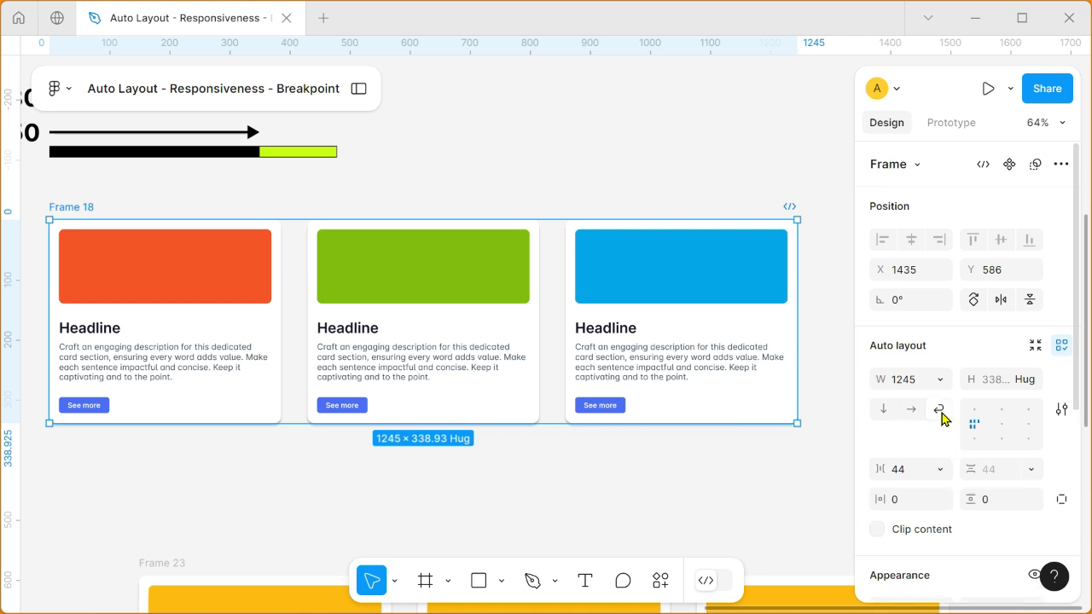